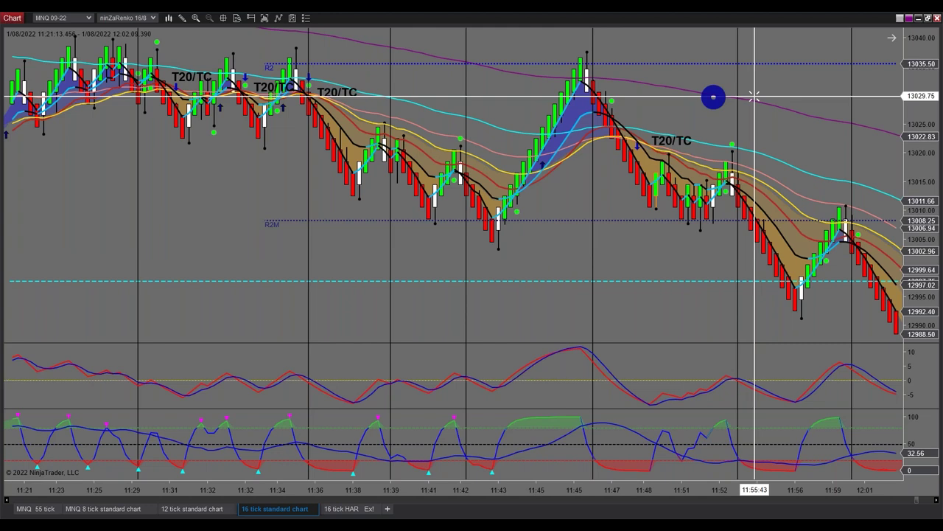
Step: Restore the maximized 16 tick chart to its smaller window and clear away the presentation slides behind it
left_click(928, 19)
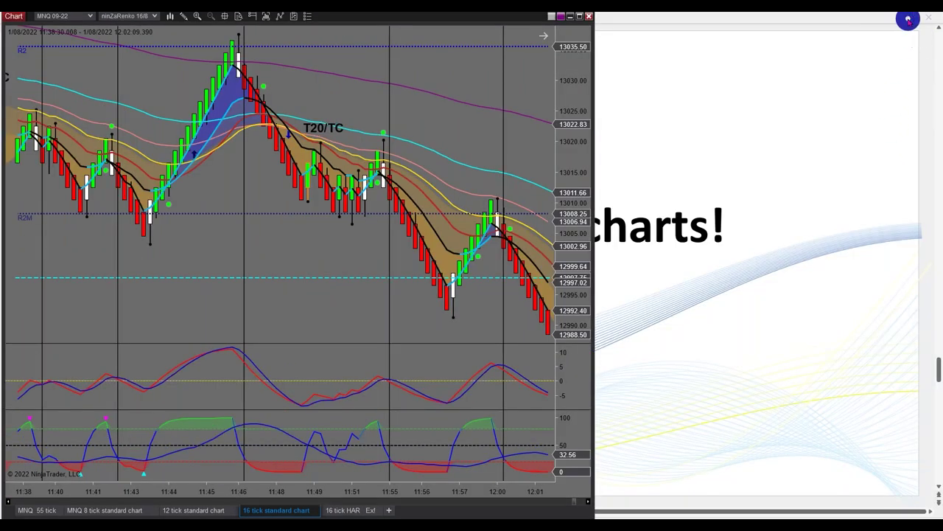
left_click(908, 20)
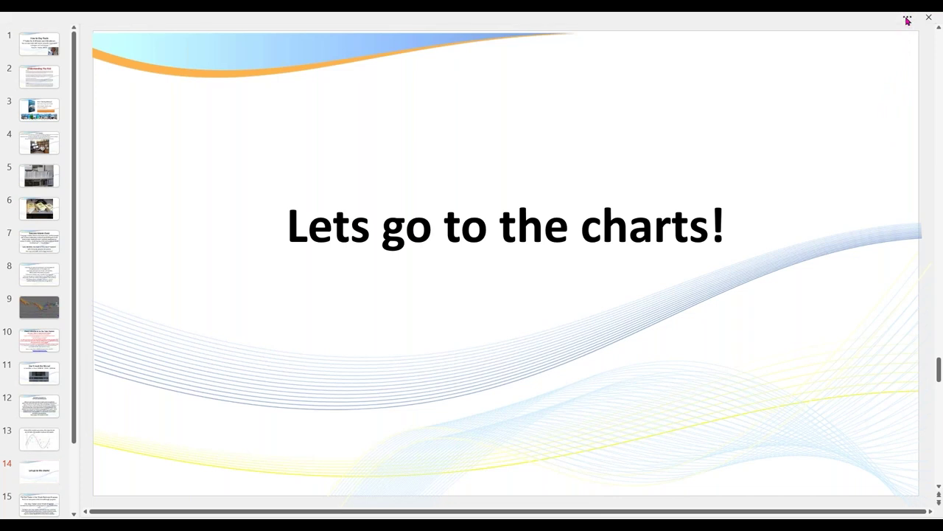
left_click(908, 21)
left_click(875, 27)
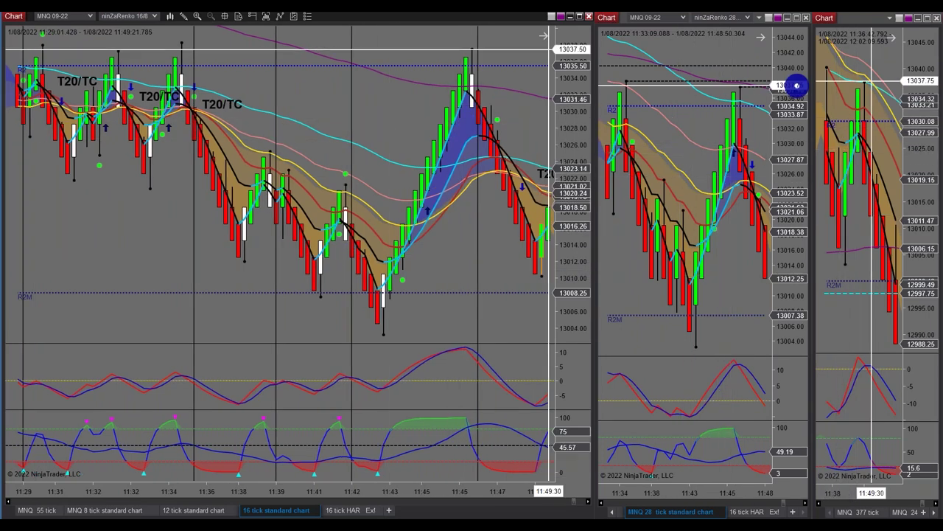
Step: Widen the MNQ 28 tick standard chart window so that more of its price history fits beside the 16 tick chart
left_click(810, 227)
left_click_drag(810, 227, 931, 228)
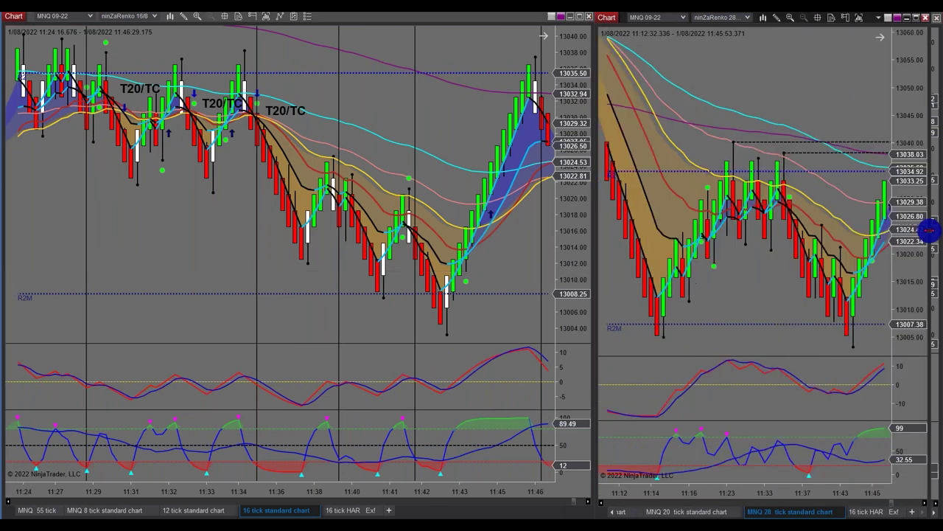
Step: Review the 16 tick chart's price action on 1 August between about 11:12 and 11:45, around the three T20/TC marks
scroll(406, 164, "up", 5)
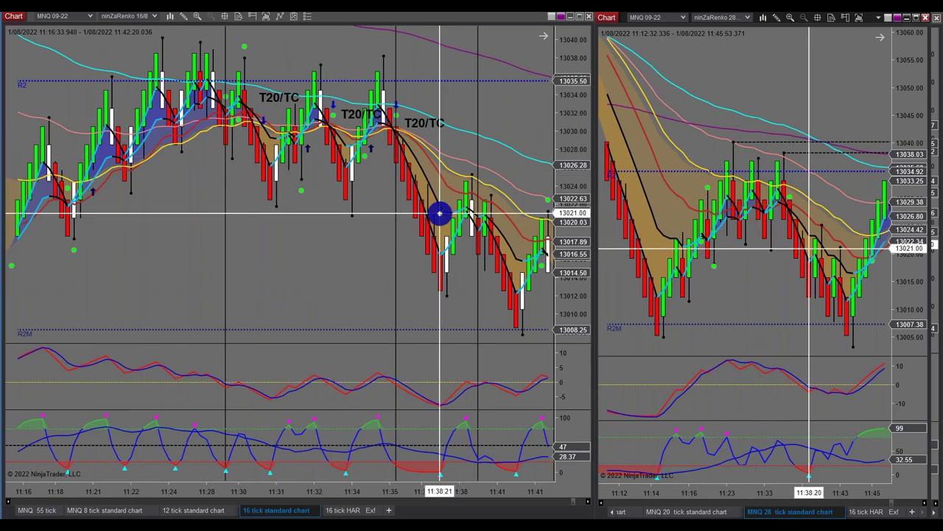
scroll(439, 213, "up", 5)
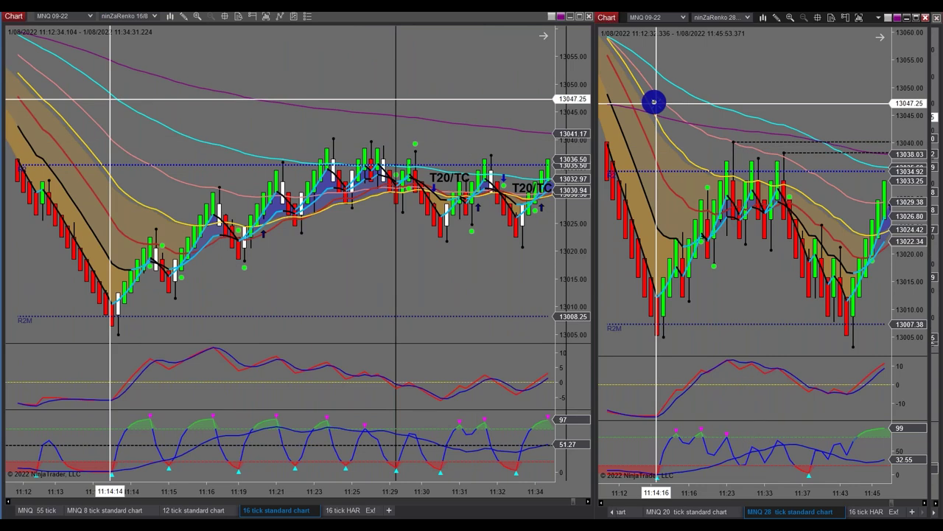
scroll(516, 251, "down", 3)
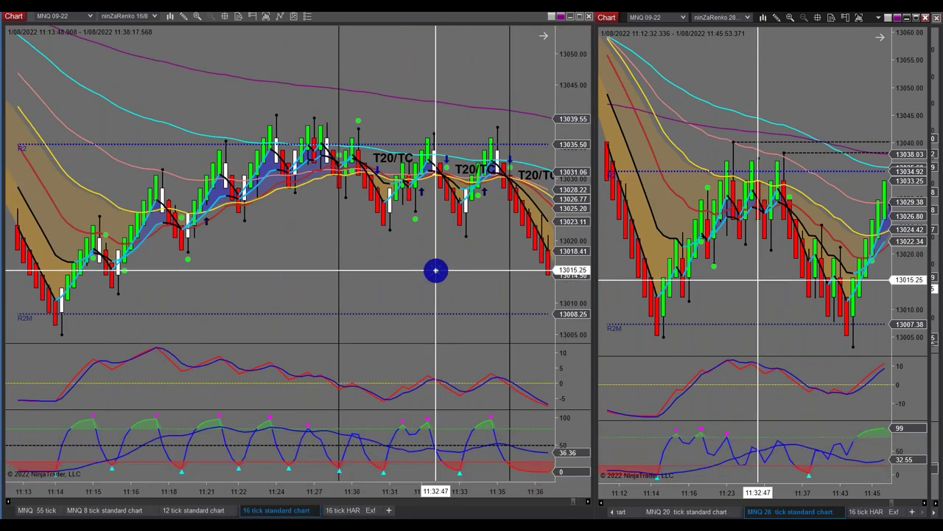
scroll(435, 270, "down", 3)
scroll(436, 271, "down", 5)
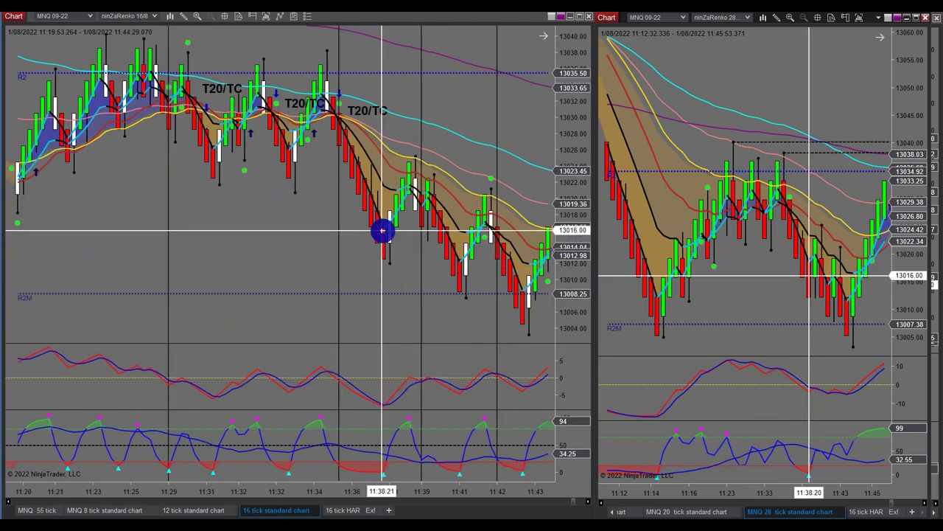
scroll(293, 216, "down", 4)
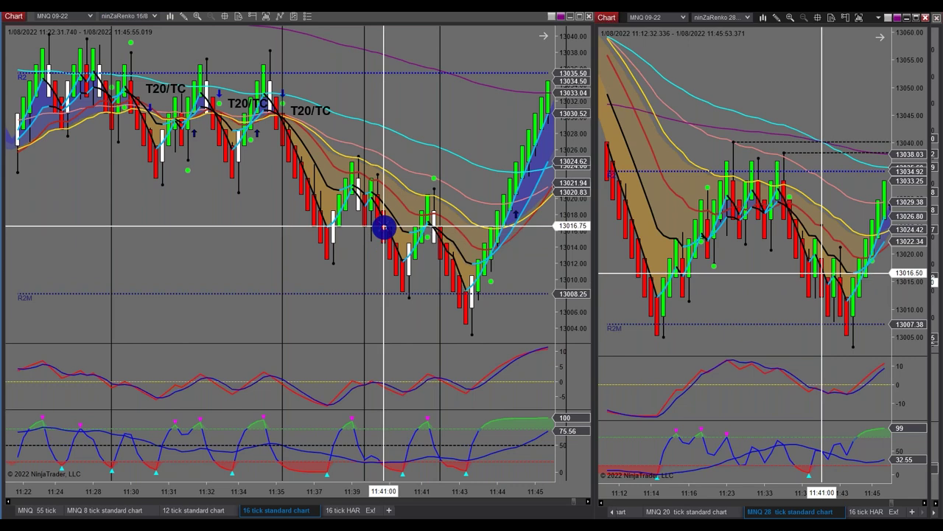
scroll(390, 241, "up", 2)
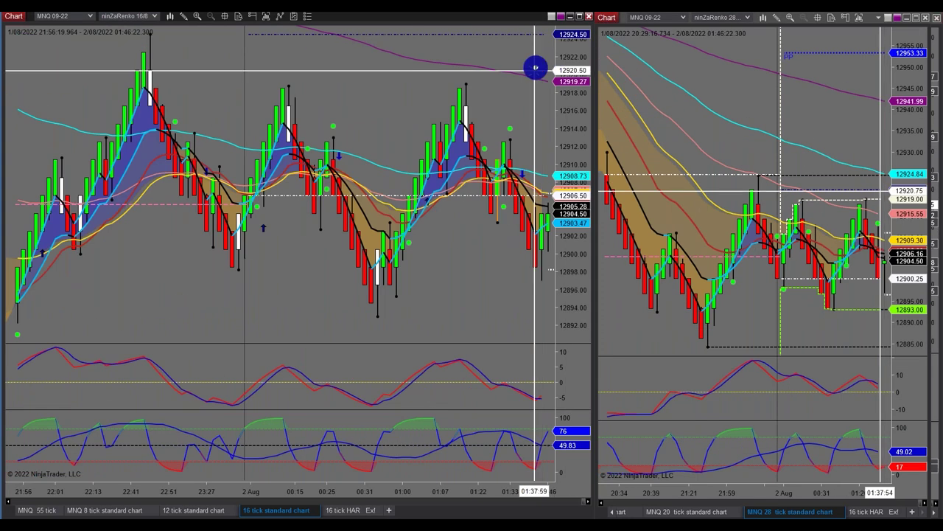
Step: Bring the 16 tick chart back from the live bars to 1 August, around 11:22 to 11:45
scroll(497, 301, "up", 4)
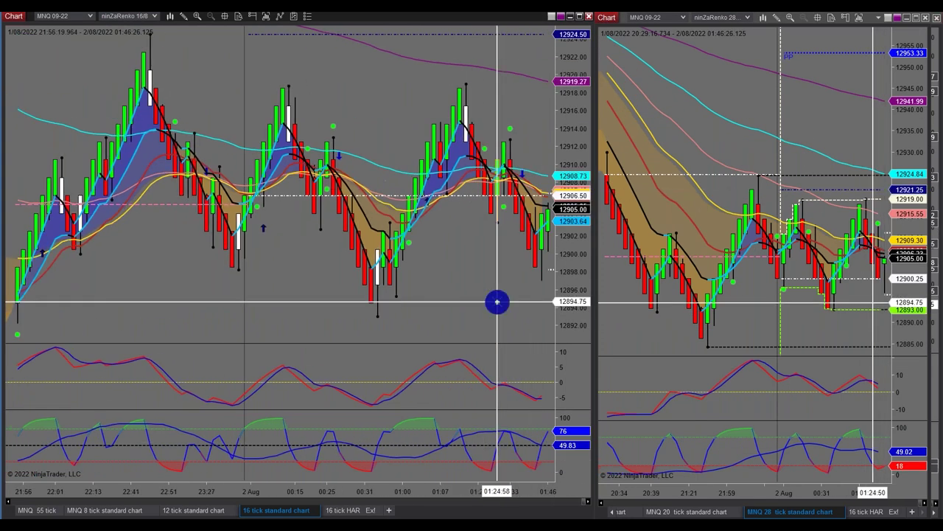
scroll(497, 302, "up", 5)
scroll(497, 301, "up", 1)
left_click(581, 502)
left_click_drag(581, 502, 573, 502)
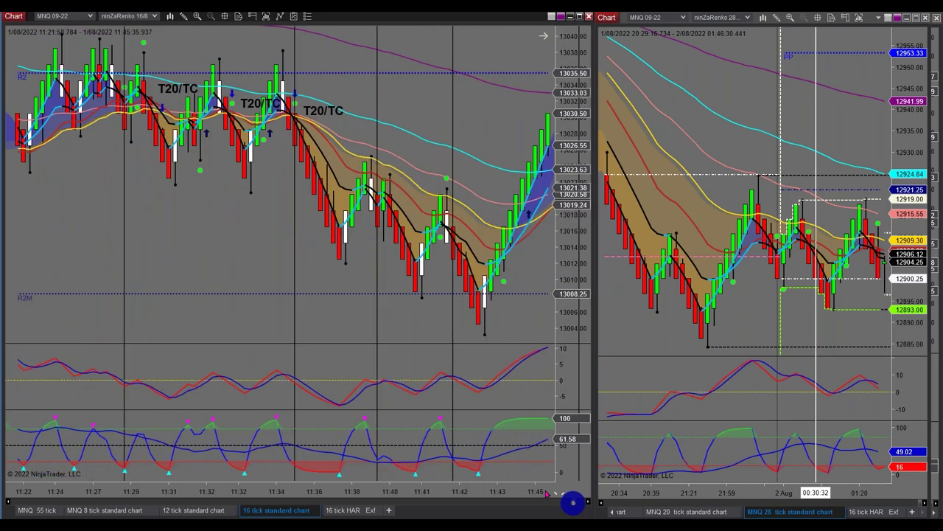
Step: Examine the 16 tick chart's downtrend and pullbacks from about 11:31 past the 2D A PB mark to about 12:20
scroll(460, 351, "down", 6)
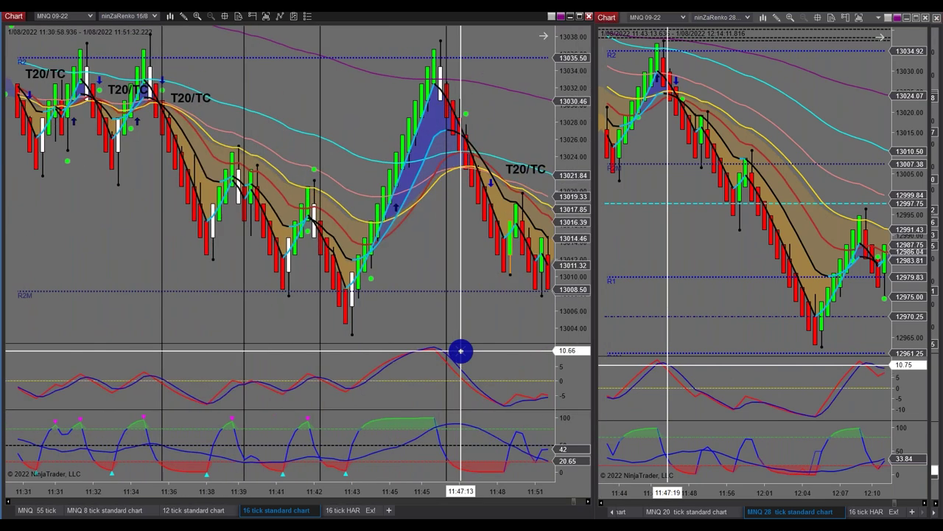
scroll(460, 351, "down", 5)
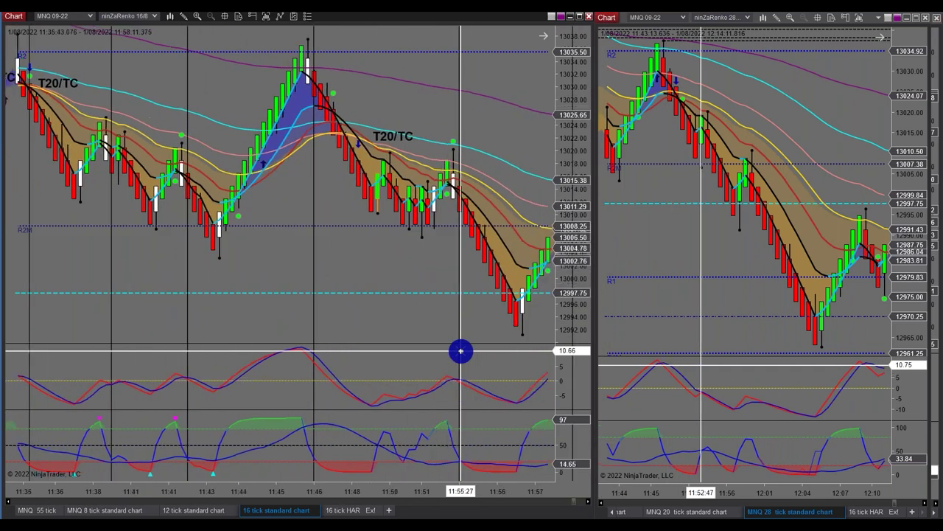
scroll(461, 351, "down", 3)
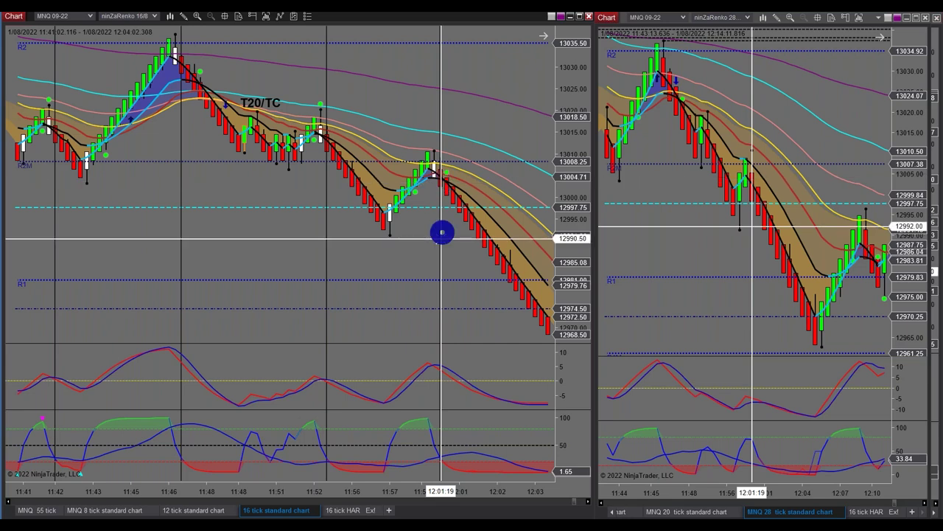
scroll(442, 233, "down", 4)
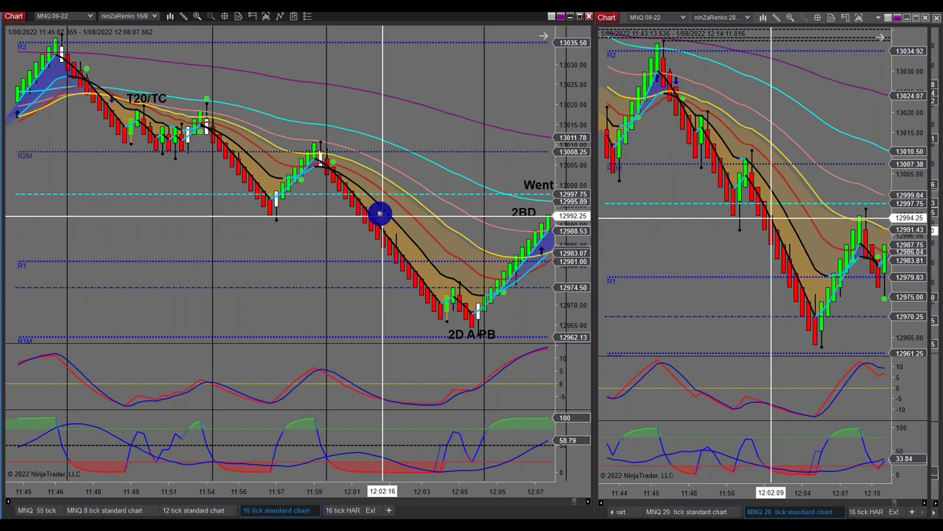
scroll(402, 269, "down", 2)
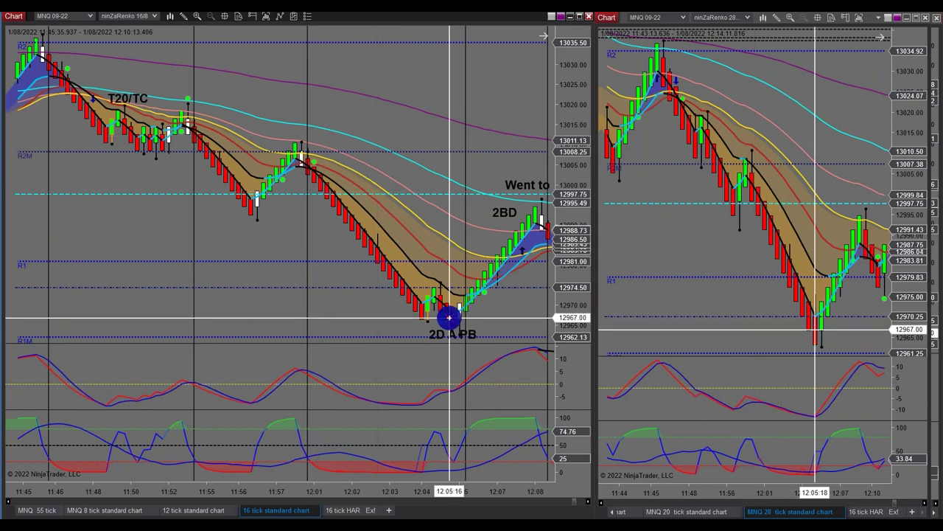
scroll(431, 328, "down", 3)
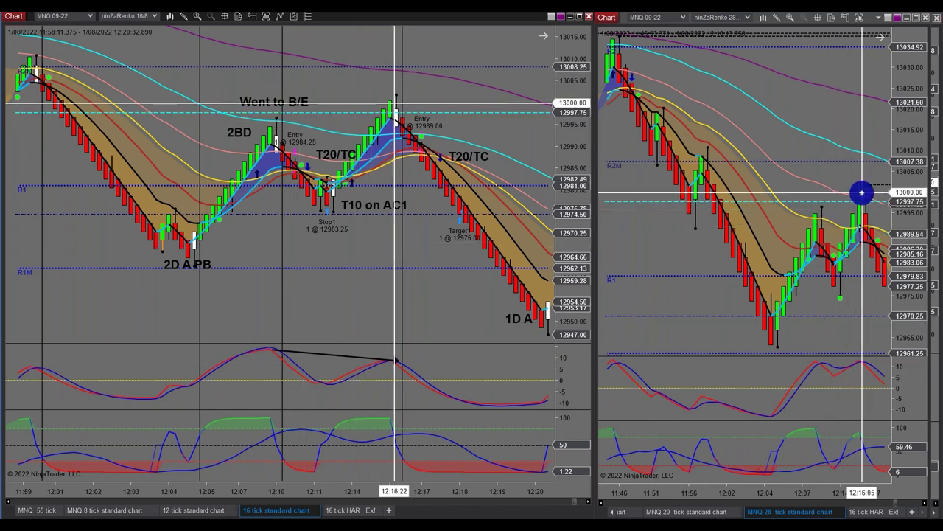
Step: Go back to about 11:45 to 12:10 on the 16 tick chart and maximize its window
key("Left")
key("Left")
key("Left")
key("Left")
key("Left")
key("Left")
key("Left")
key("Left")
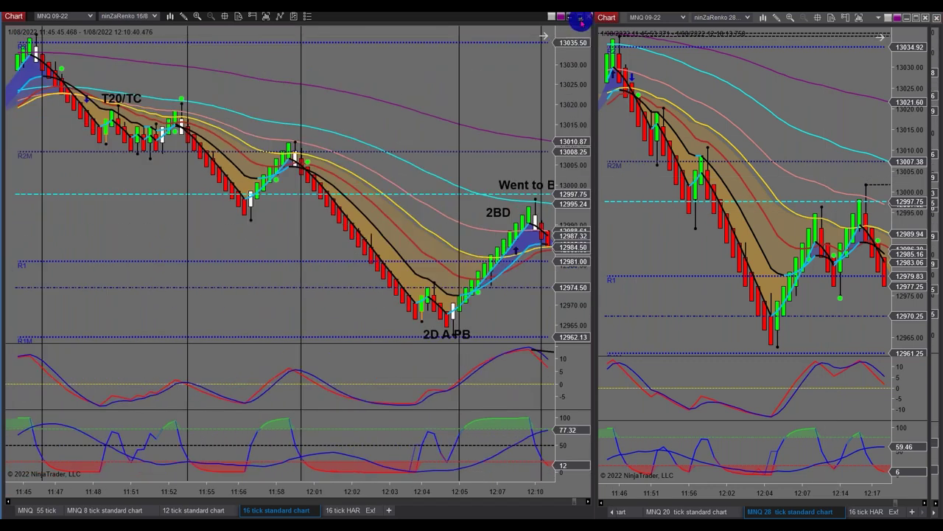
left_click(580, 17)
key("Down")
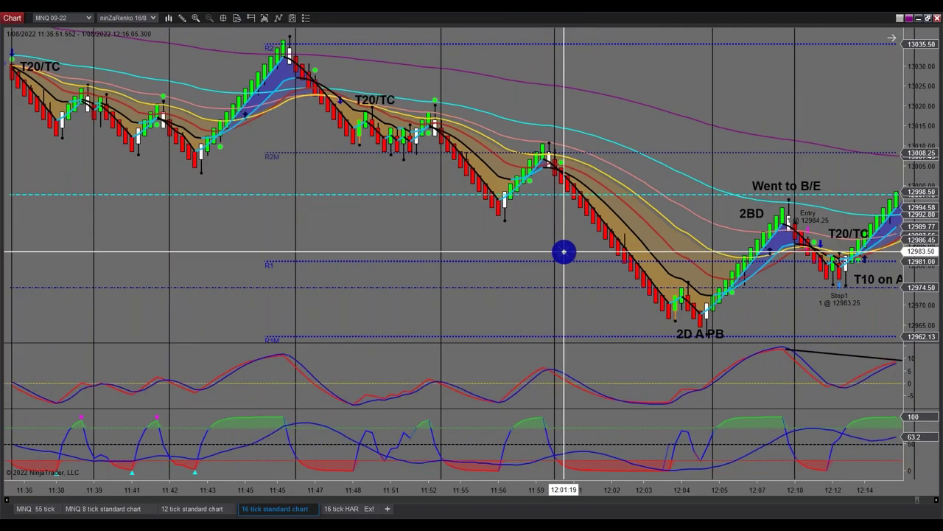
Step: Examine the marked short trades with entries at 12984.25 and 12989.00, through the 12975.00 target and the 1D A mark
key("Right")
key("Right")
key("Right")
key("Right")
key("Right")
key("Right")
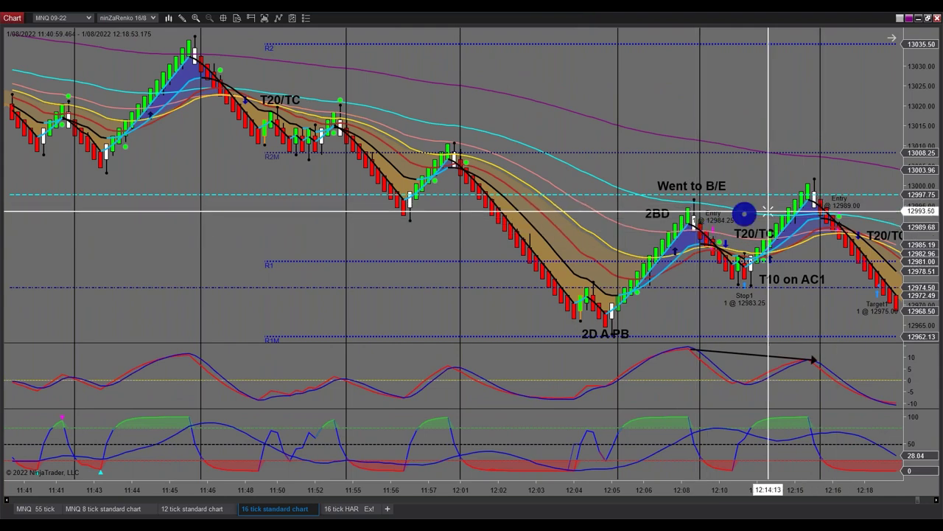
key("Right")
key("Right")
key("Right")
key("Right")
key("Right")
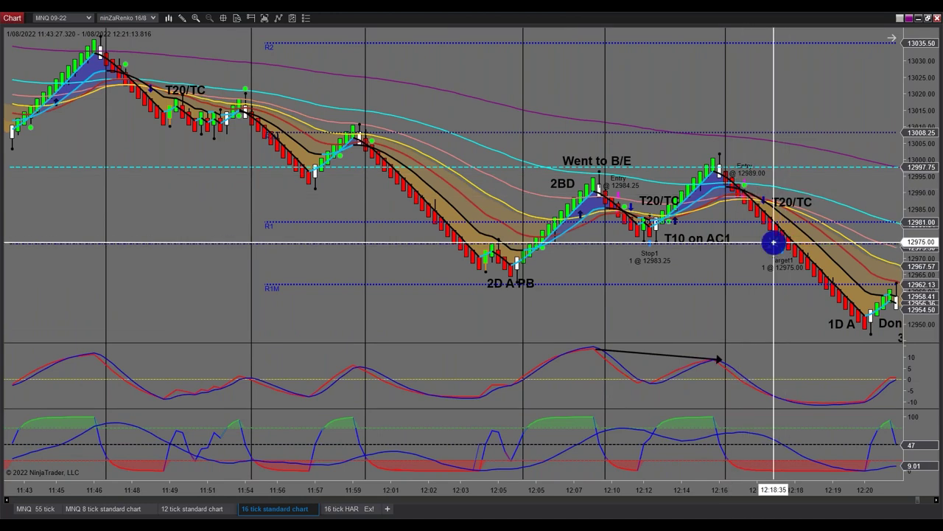
Step: Examine the annotated setups from the 3D mark near 12:20 through 34/13 and 13B on AC1 to the 2BD near 12:50
left_click(774, 242)
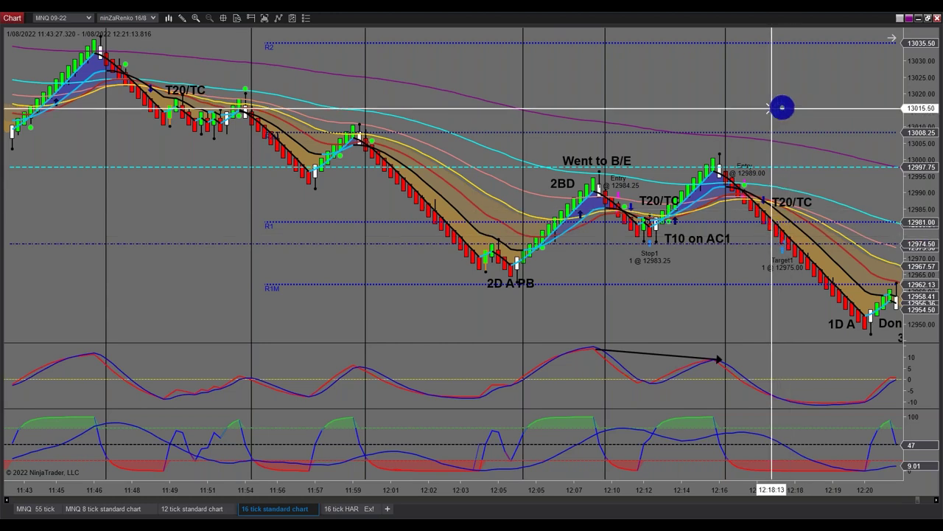
scroll(646, 308, "down", 1)
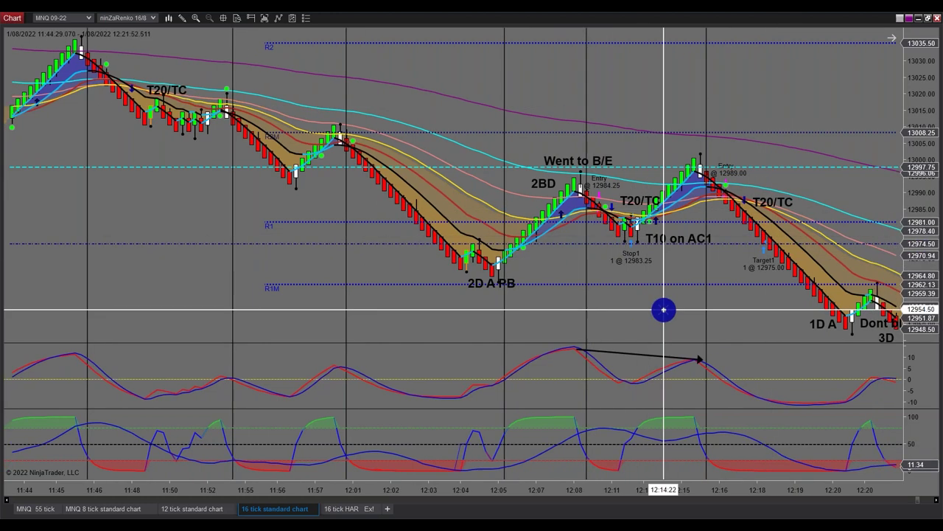
scroll(758, 343, "down", 3)
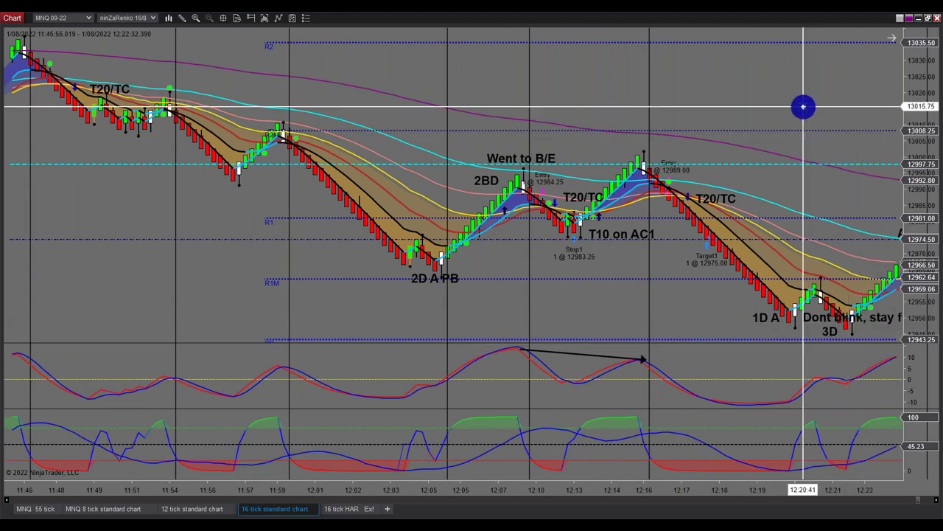
scroll(803, 107, "up", 2)
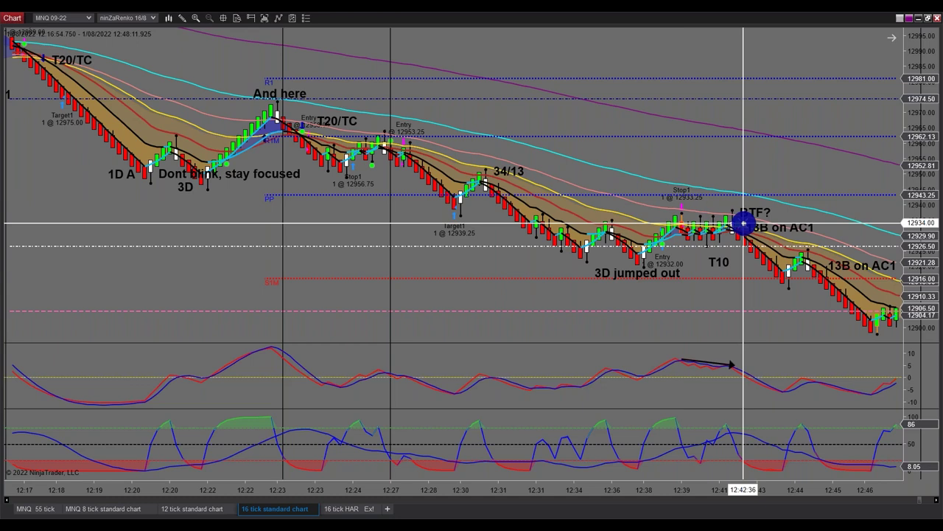
left_click_drag(735, 231, 528, 198)
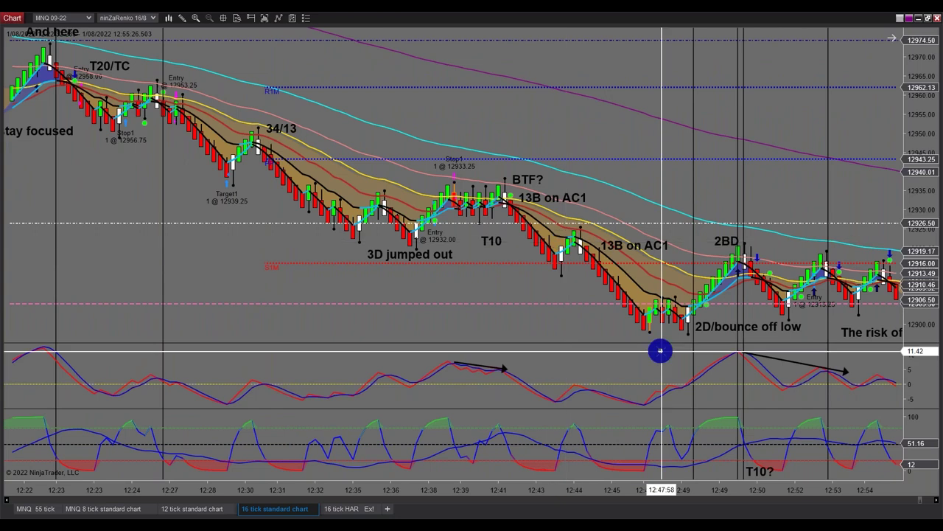
left_click_drag(678, 351, 616, 317)
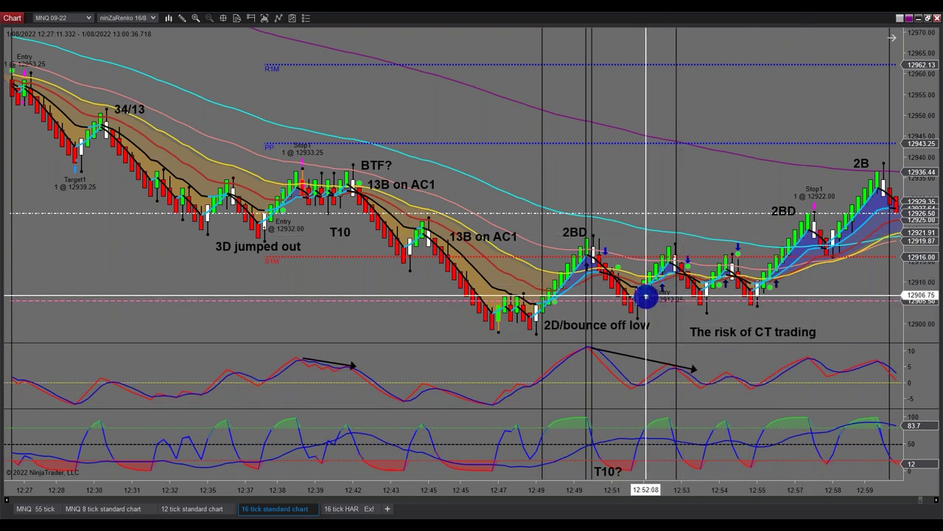
Step: Examine the counter-trend setups from the 2D/bounce off low through the 2BD and 2B marks to the rise above PP near 13:14
scroll(812, 266, "down", 1)
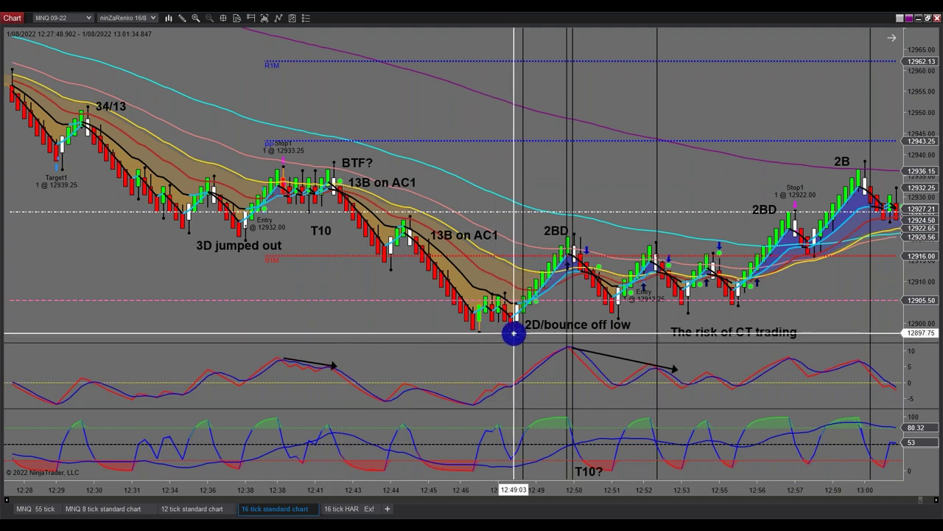
scroll(518, 333, "down", 3)
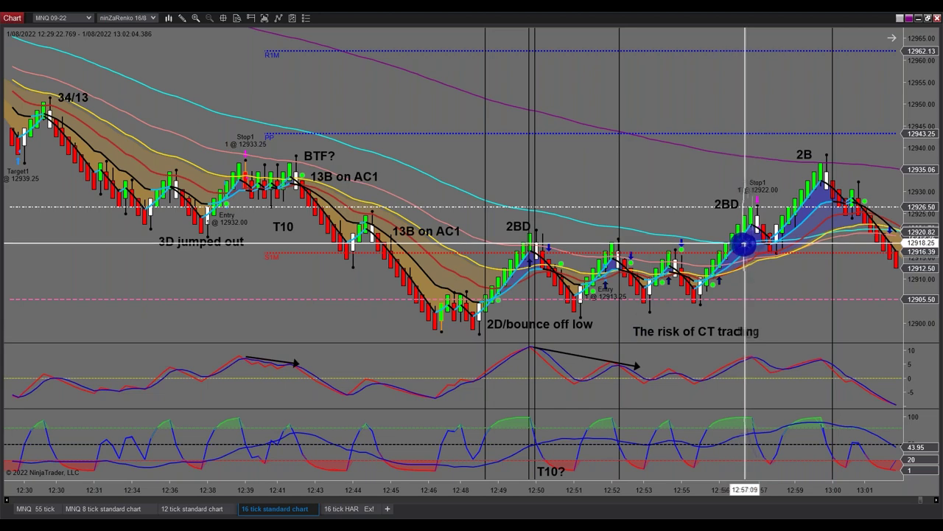
scroll(758, 252, "down", 3)
scroll(757, 253, "down", 5)
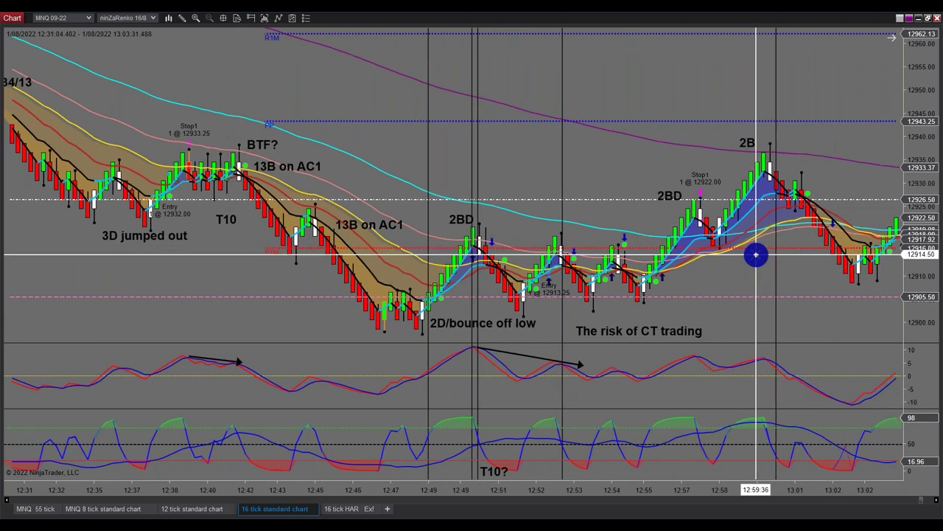
scroll(733, 183, "down", 4)
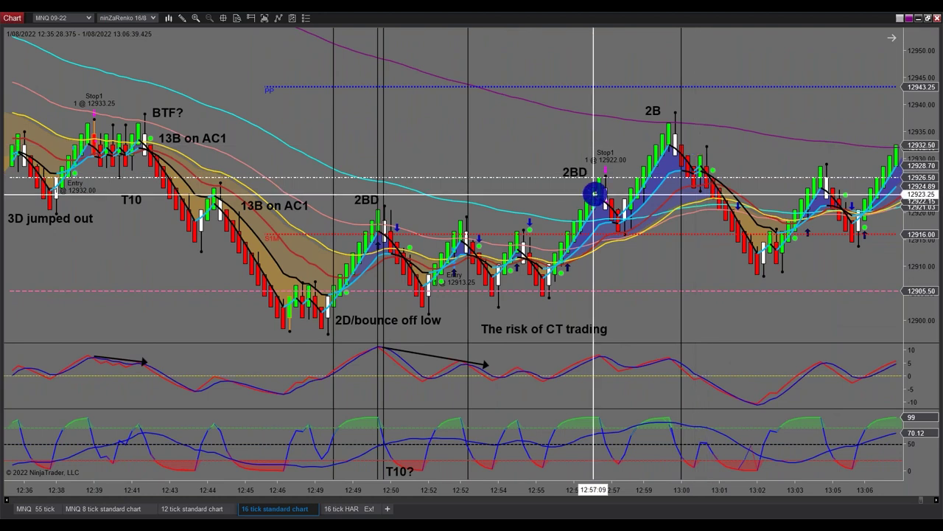
scroll(594, 199, "down", 2)
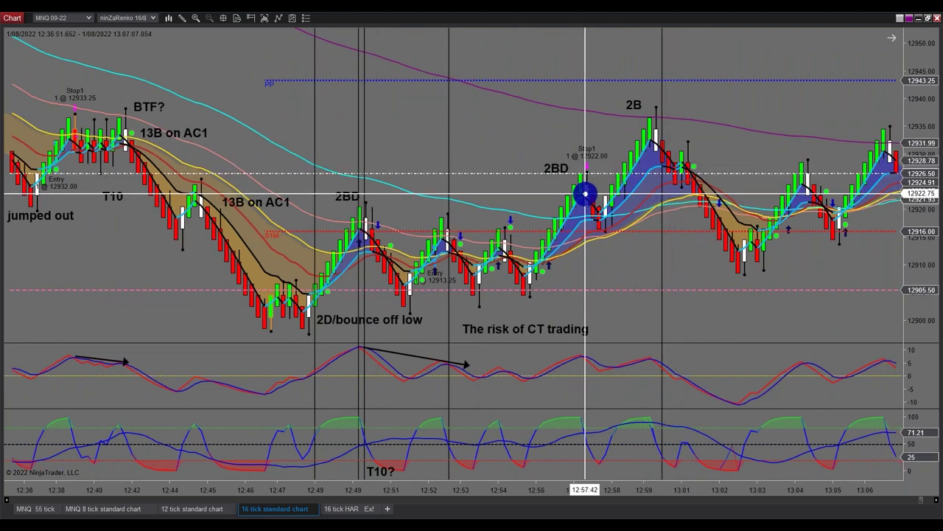
scroll(640, 228, "down", 6)
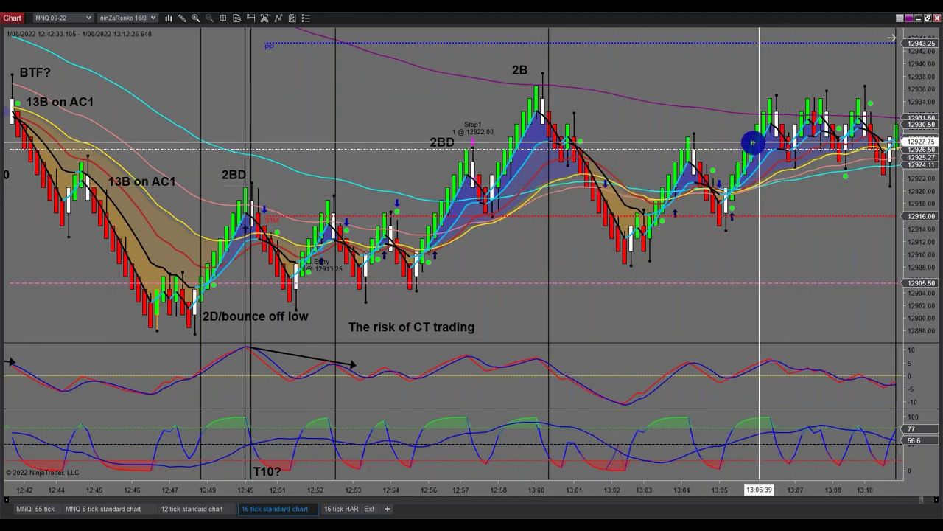
left_click_drag(819, 142, 666, 148)
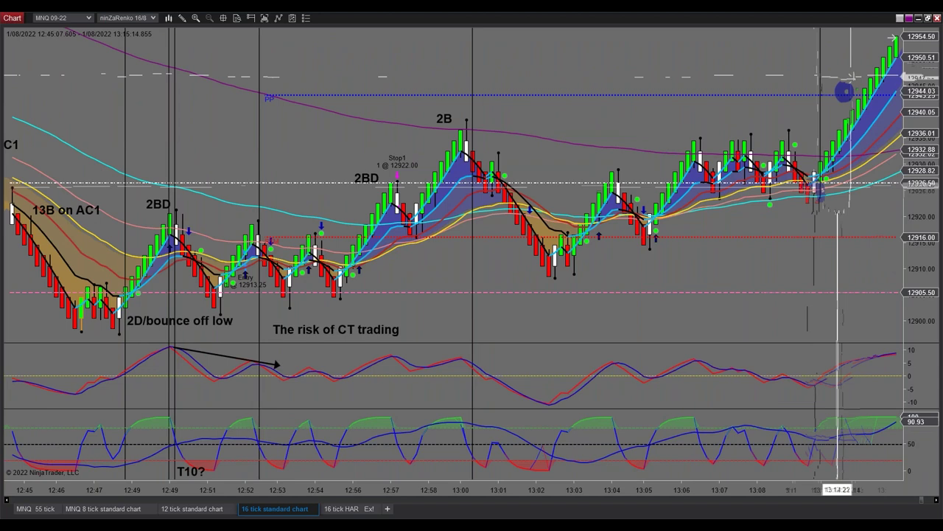
Step: Restore the 16 tick chart beside the 28 tick chart and compare both between about 12:53 and 13:14
left_click(926, 18)
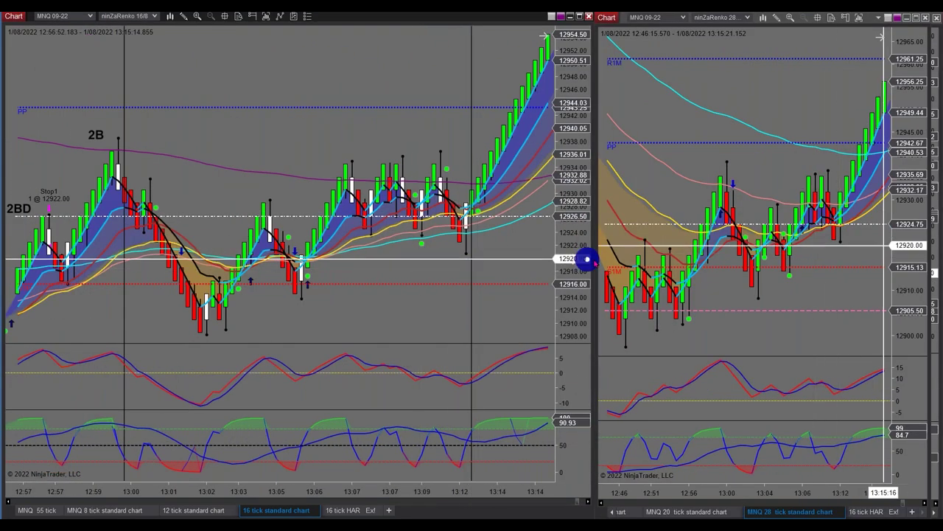
scroll(586, 257, "up", 10)
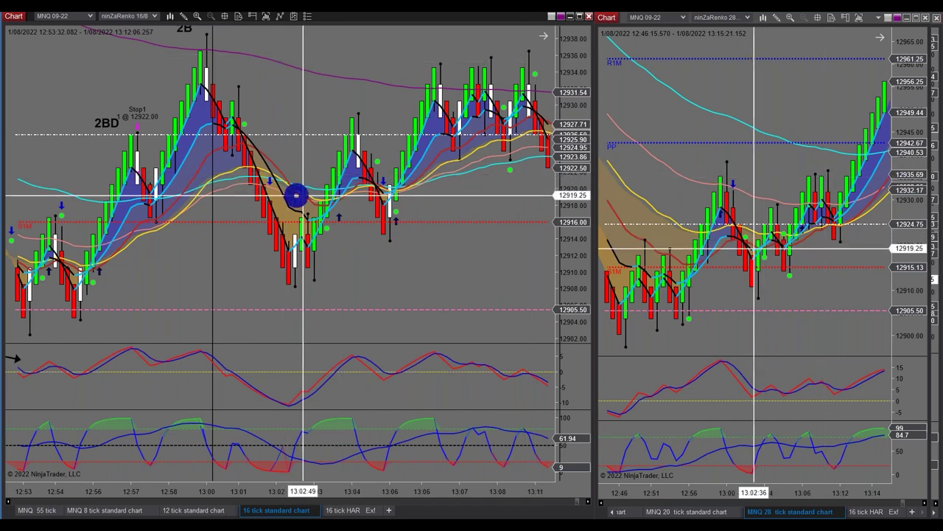
scroll(295, 195, "down", 3)
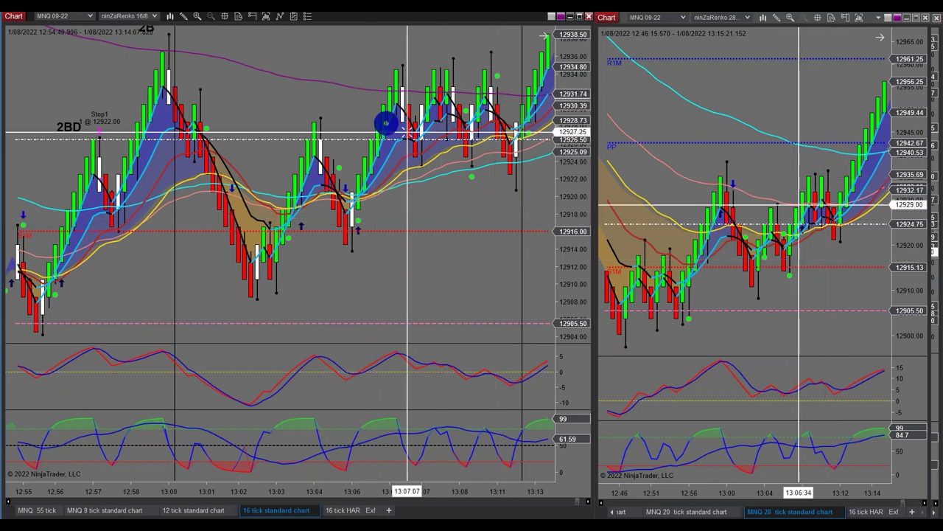
Step: Examine the rise through R1M, the pullback below PP and the T20/TC setup near 13:20 on both charts
scroll(457, 207, "down", 5)
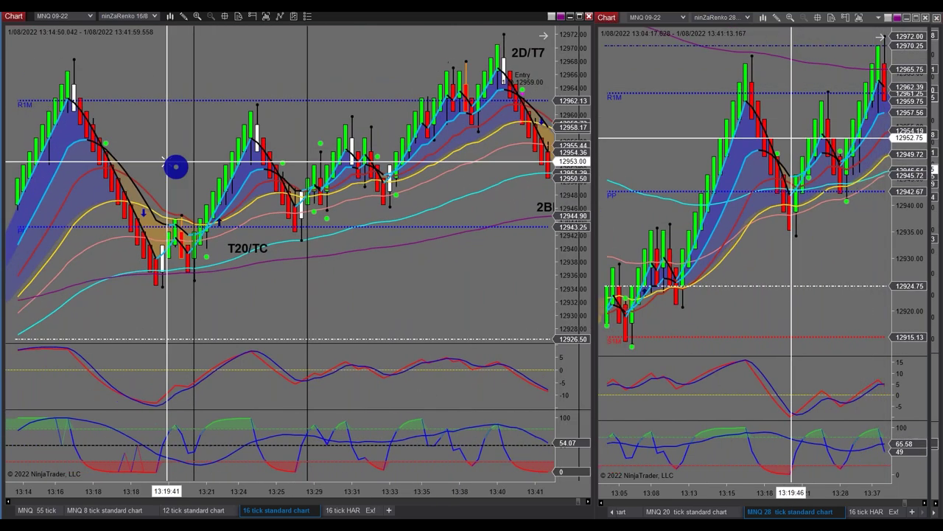
scroll(113, 124, "up", 3)
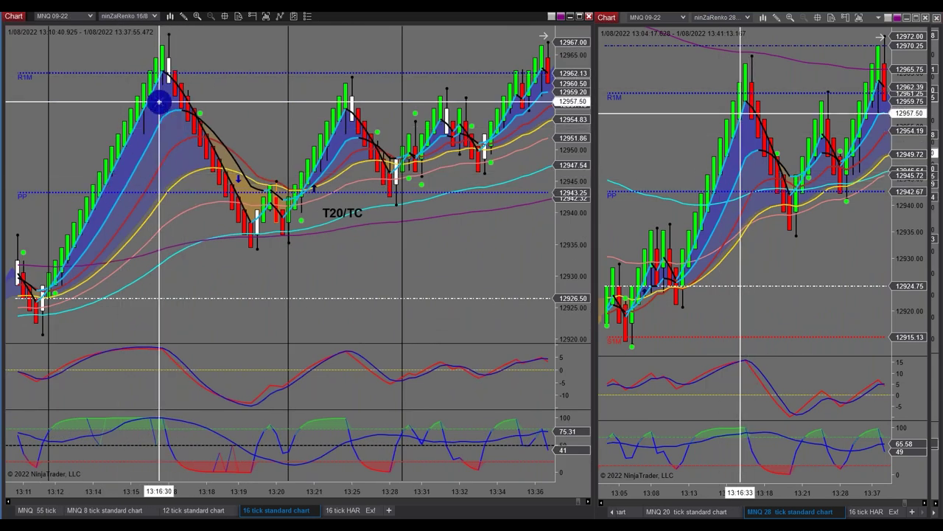
scroll(198, 252, "up", 2)
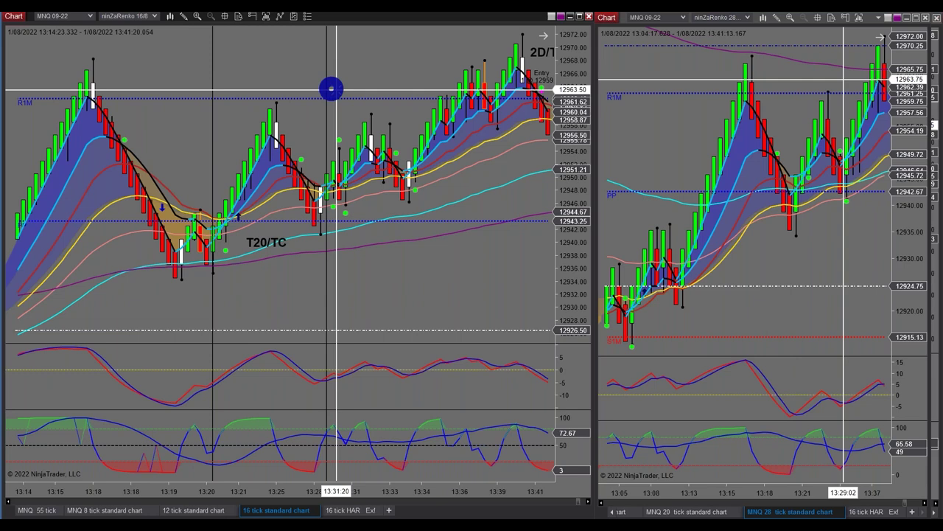
scroll(422, 181, "down", 3)
scroll(409, 165, "down", 3)
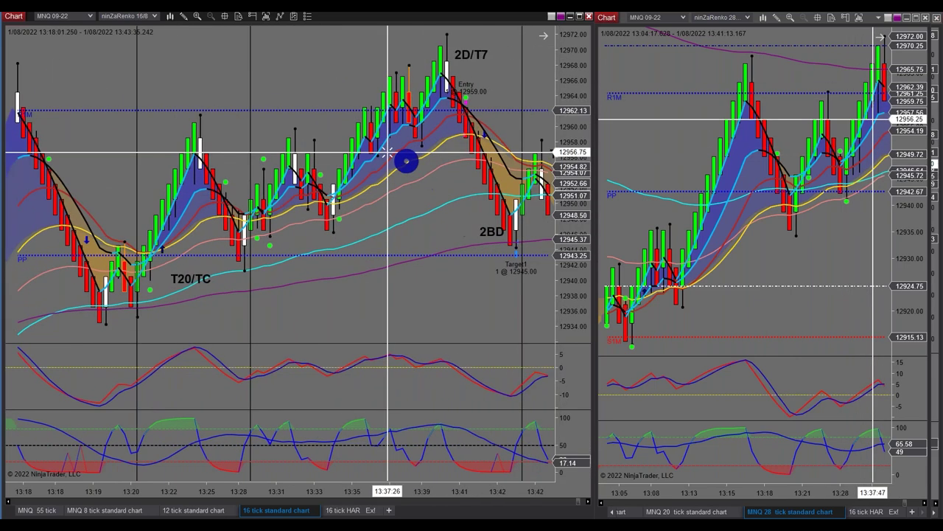
Step: Examine the 2D/T7 short with entry at 12959.00 through its 12945.00 target, the 2BD mark and T20/1
scroll(138, 84, "up", 2)
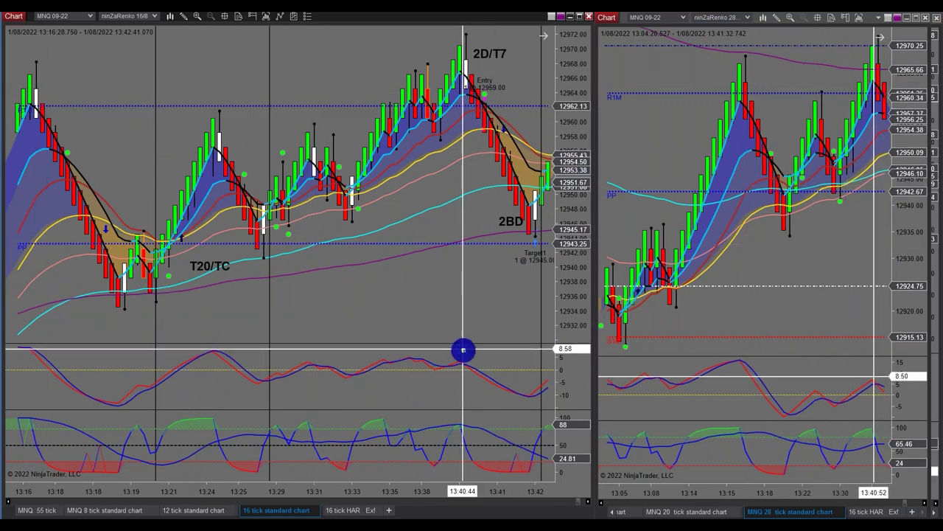
scroll(463, 350, "up", 3)
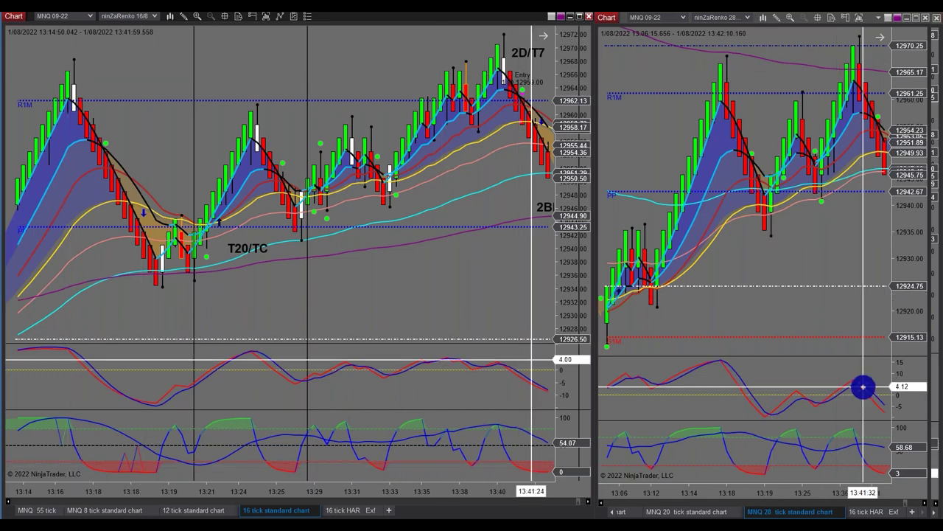
scroll(524, 377, "down", 5)
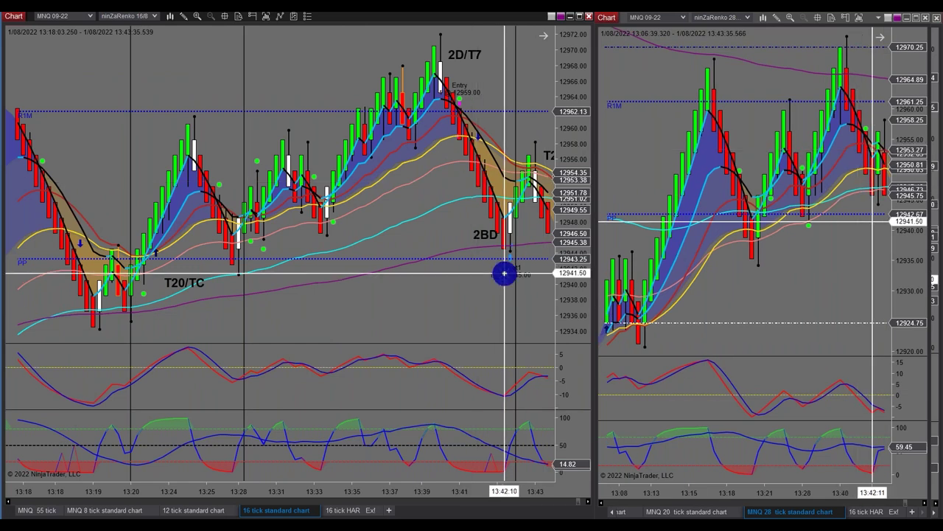
scroll(464, 228, "down", 2)
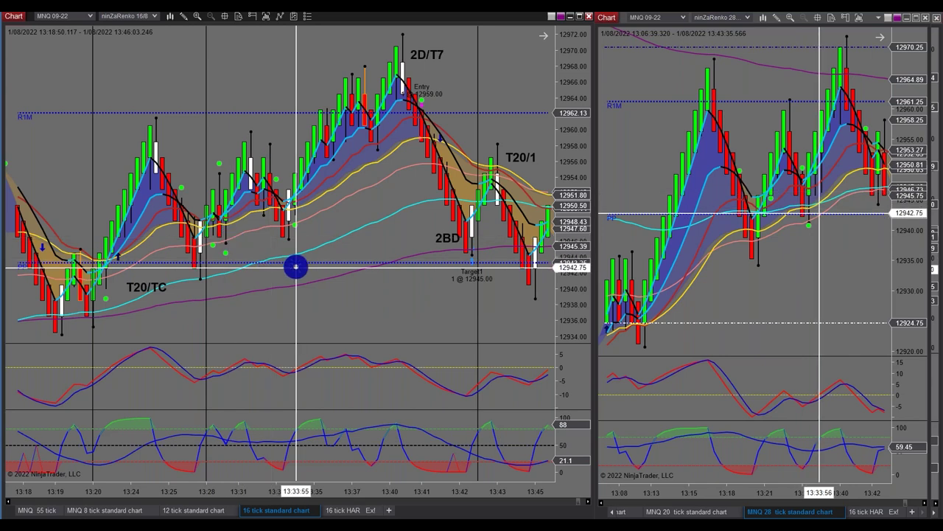
Step: Examine the T3 mark near 13:59 and the 2BD near 14:05, comparing with the 28 tick chart's 2D A
scroll(302, 277, "down", 6)
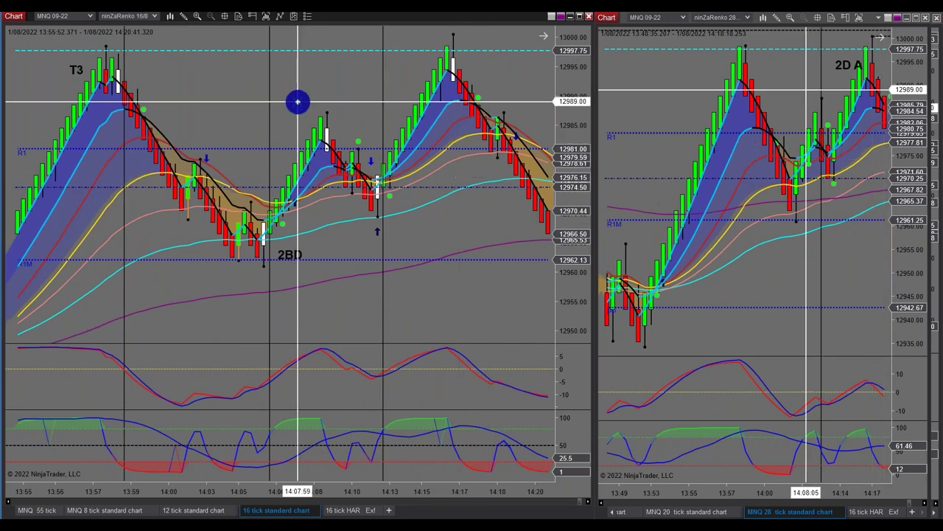
scroll(435, 181, "up", 5)
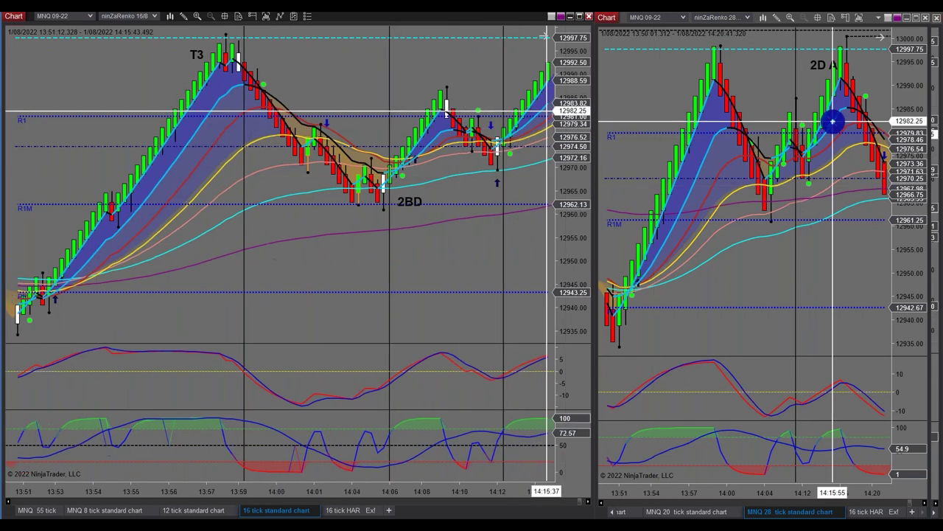
scroll(465, 391, "up", 3)
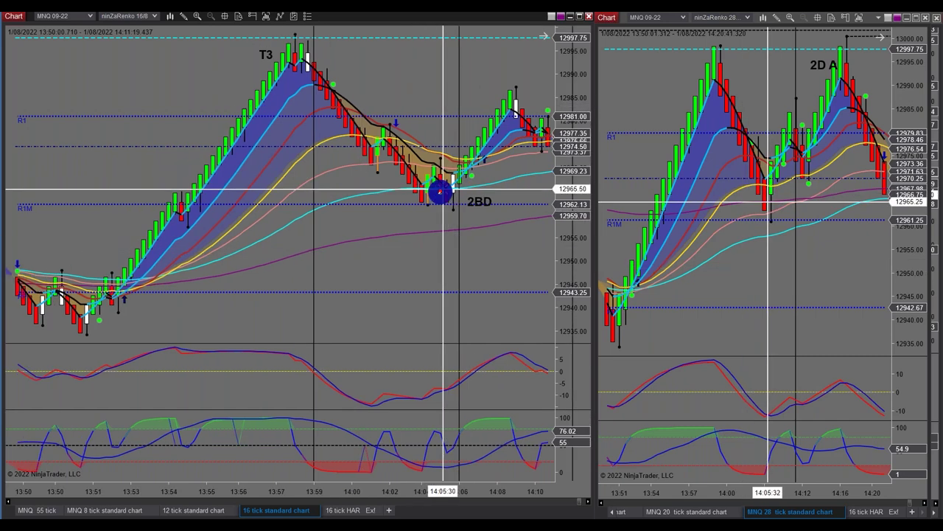
scroll(443, 203, "down", 10)
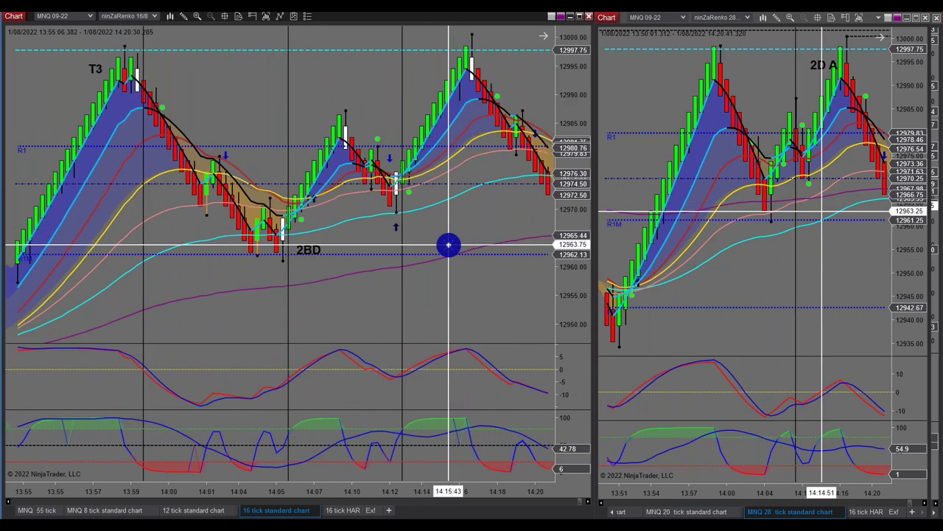
Step: Examine the decline from the 14:16 high through the T28 mark to the 2D PB above PP
scroll(448, 244, "down", 4)
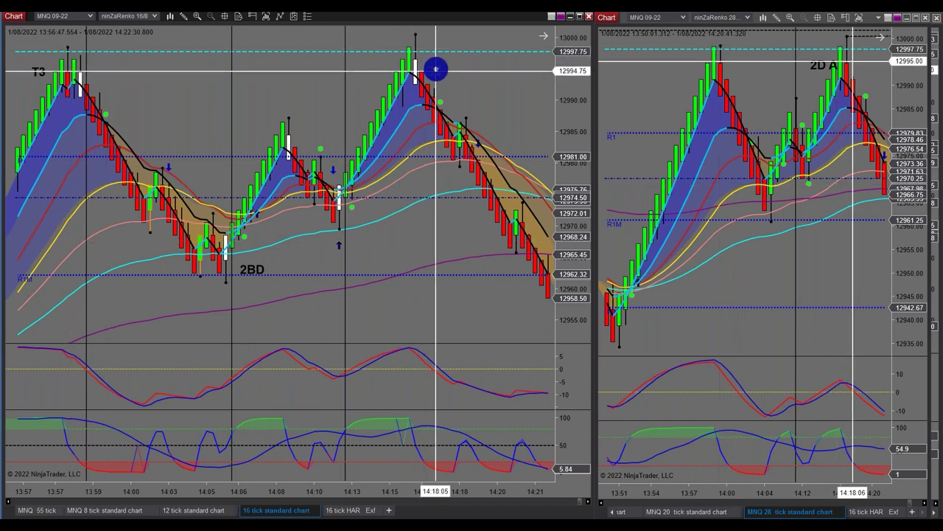
scroll(286, 281, "right", 3)
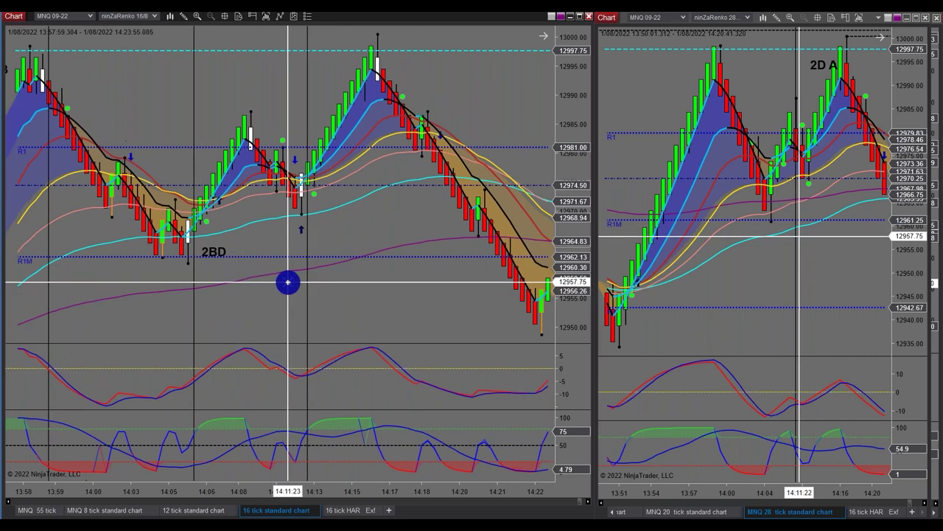
scroll(287, 282, "right", 10)
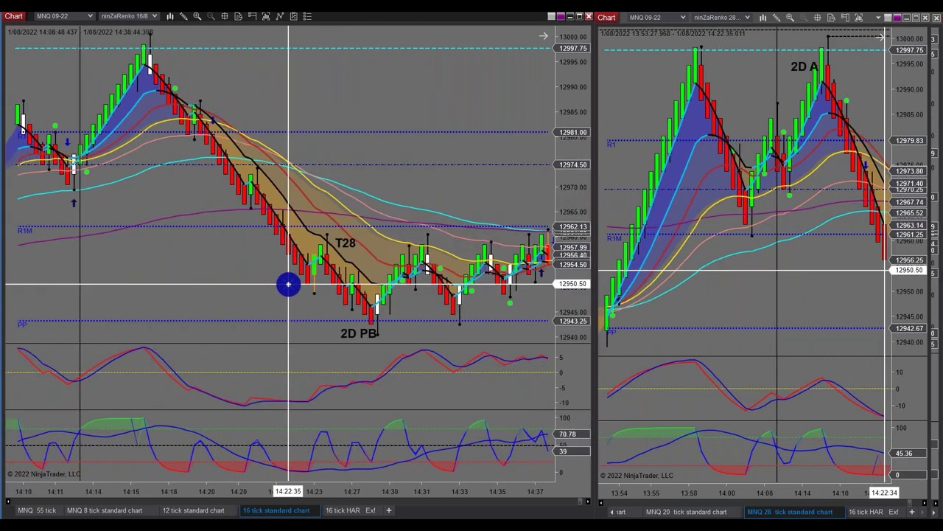
Step: Review the price swings around R1M and R1 from about 14:31 to 15:01 on the 16 and 28 tick charts
scroll(287, 284, "right", 8)
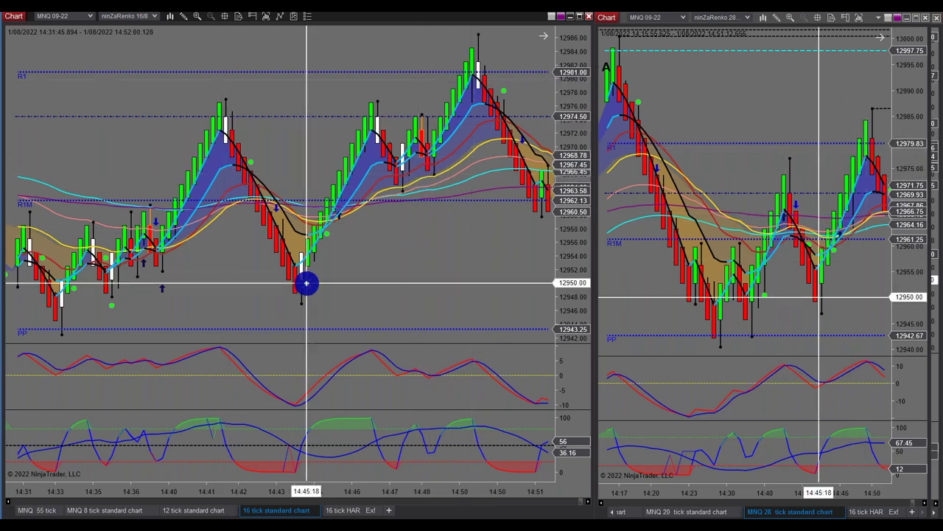
scroll(393, 286, "down", 10)
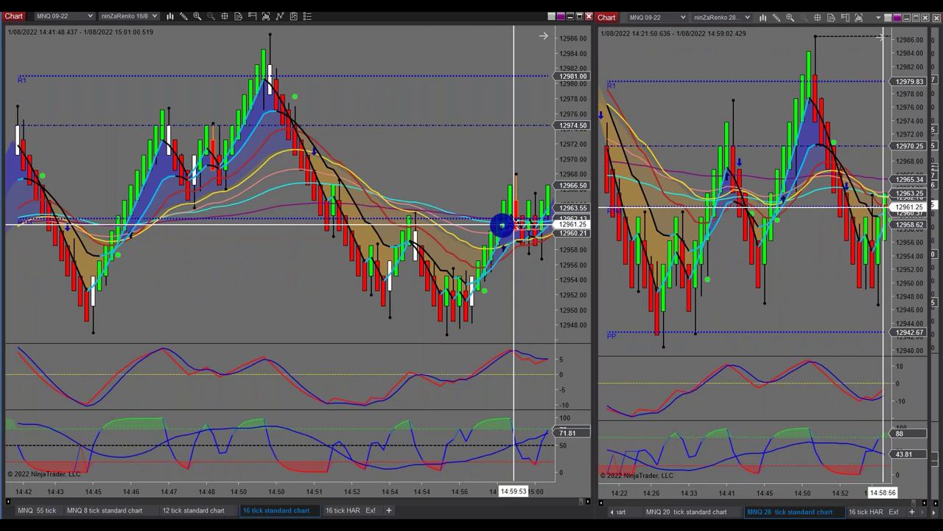
scroll(504, 228, "up", 5)
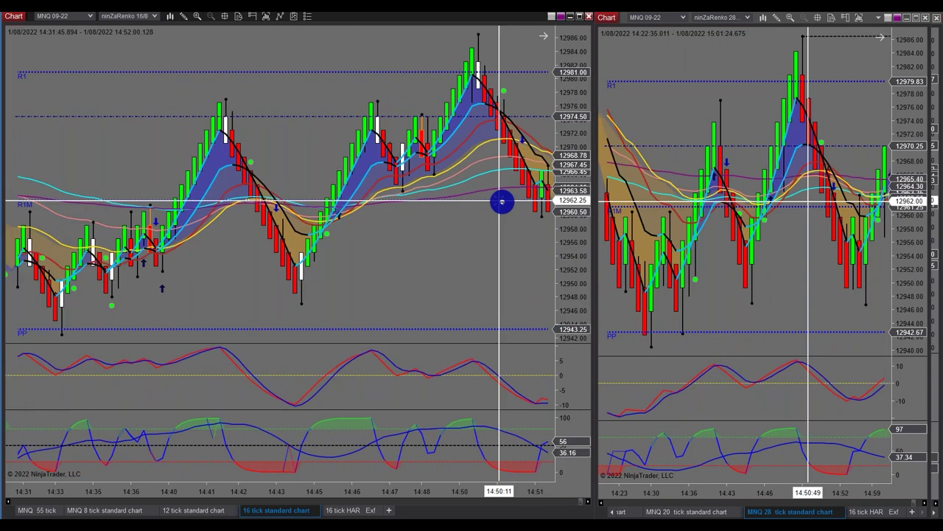
scroll(280, 205, "up", 1)
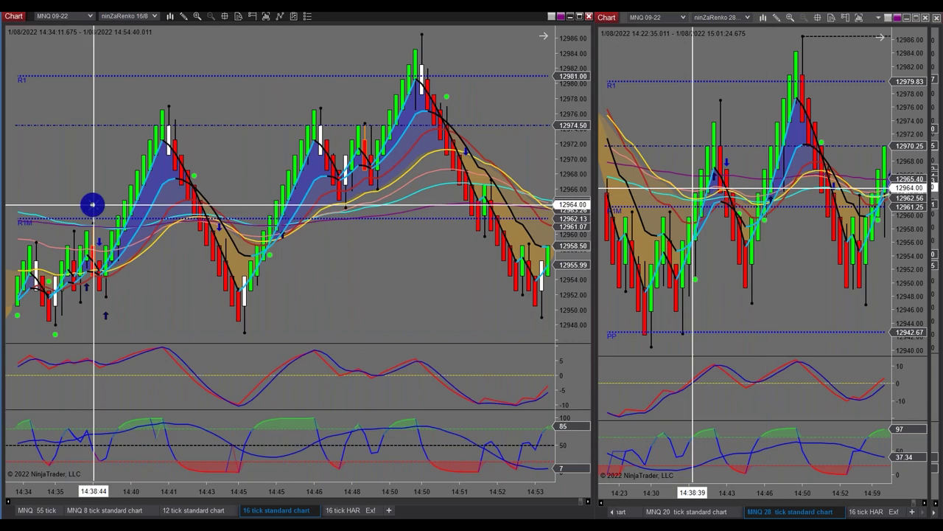
scroll(460, 207, "down", 4)
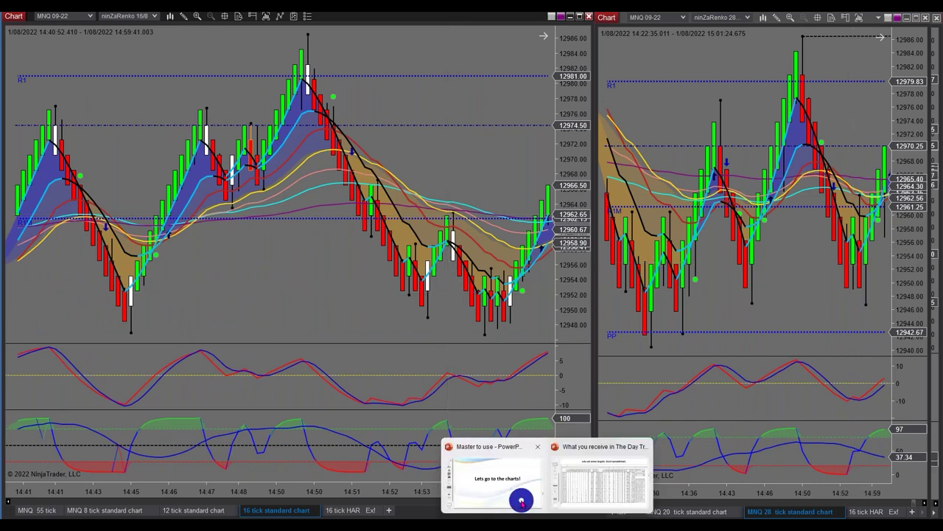
Step: Switch to the "Master to use" PowerPoint presentation and show slide 11, "Don't mock the Micros!"
left_click(521, 498)
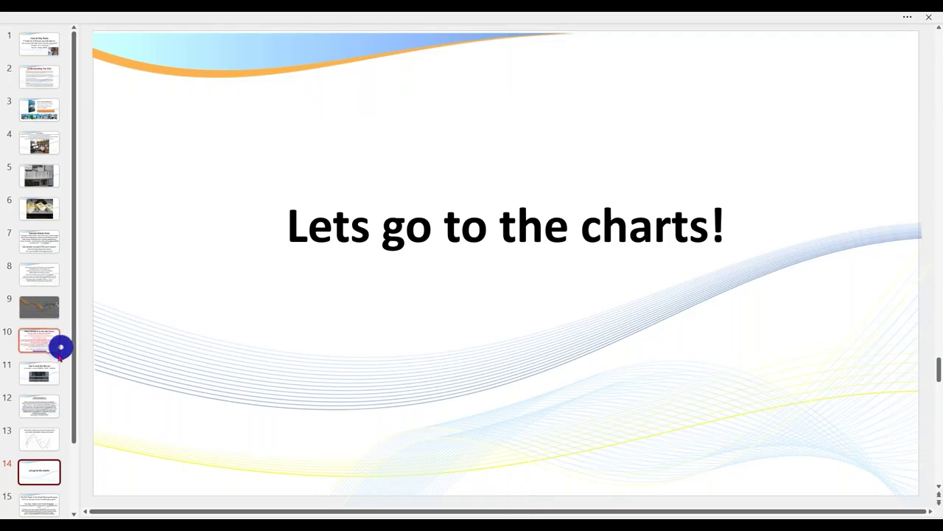
left_click(50, 373)
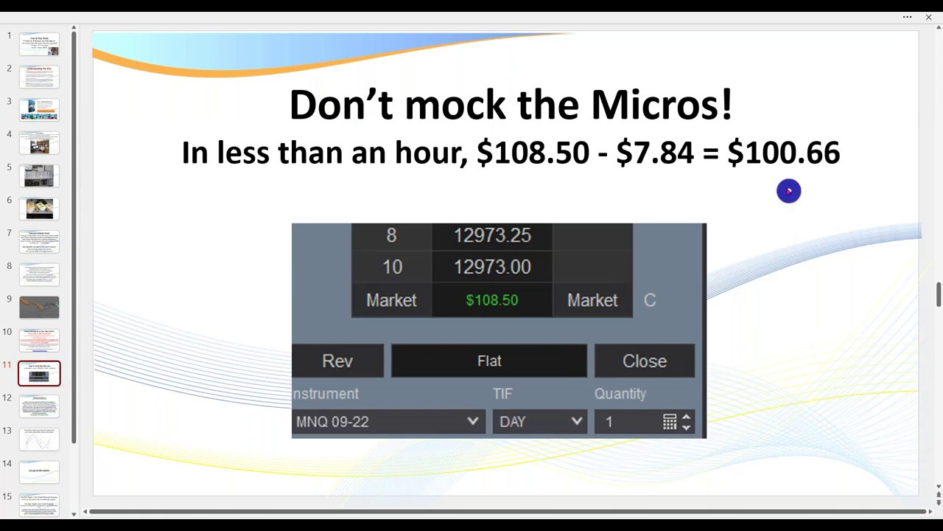